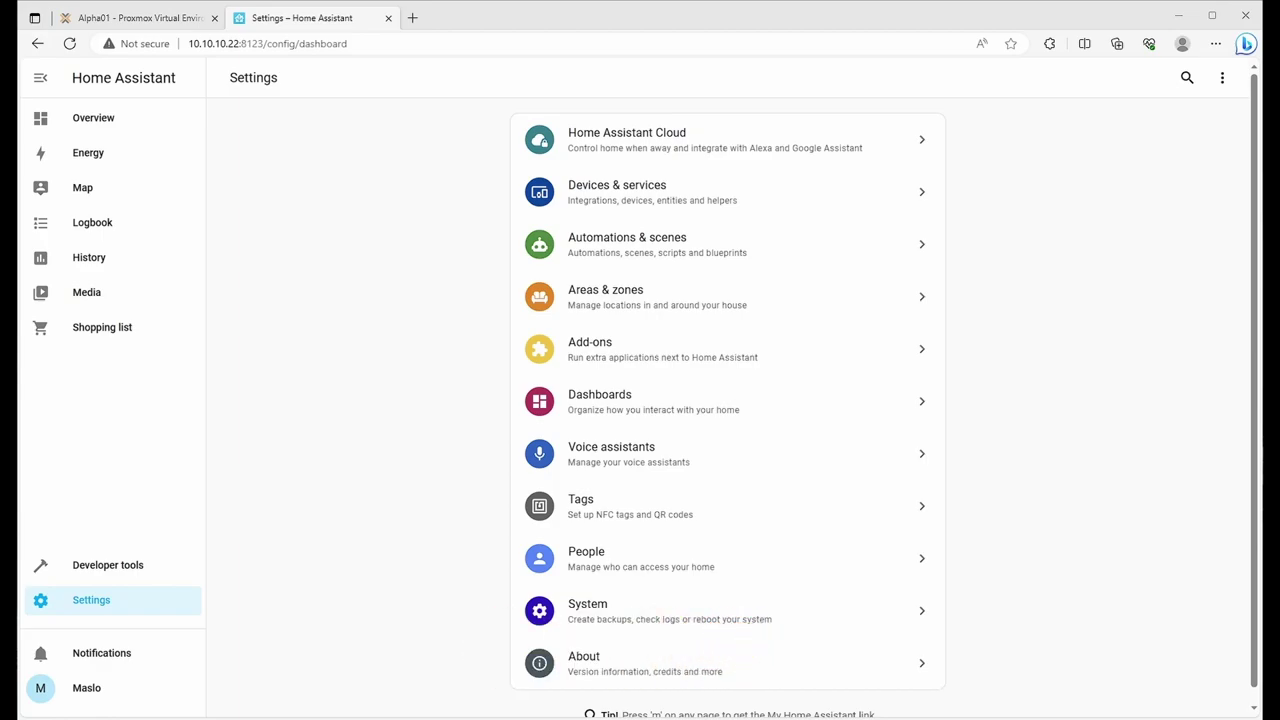
Check in the user profile that Advanced mode is enabled.
{"action": "left_click", "coordinate": [88, 688]}
{"action": "scroll", "coordinate": [611, 366], "scroll_direction": "down", "scroll_amount": 5}
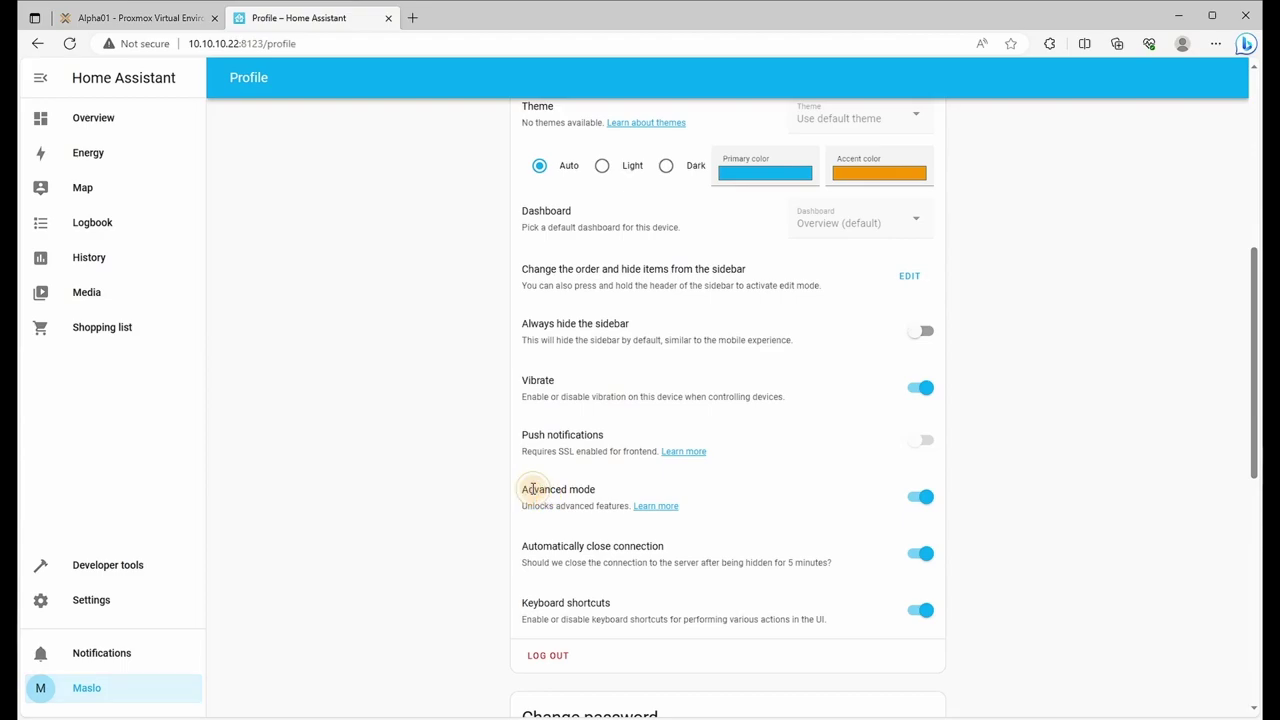
{"action": "left_click_drag", "start_coordinate": [516, 490], "coordinate": [614, 493]}
{"action": "left_click", "coordinate": [786, 513]}
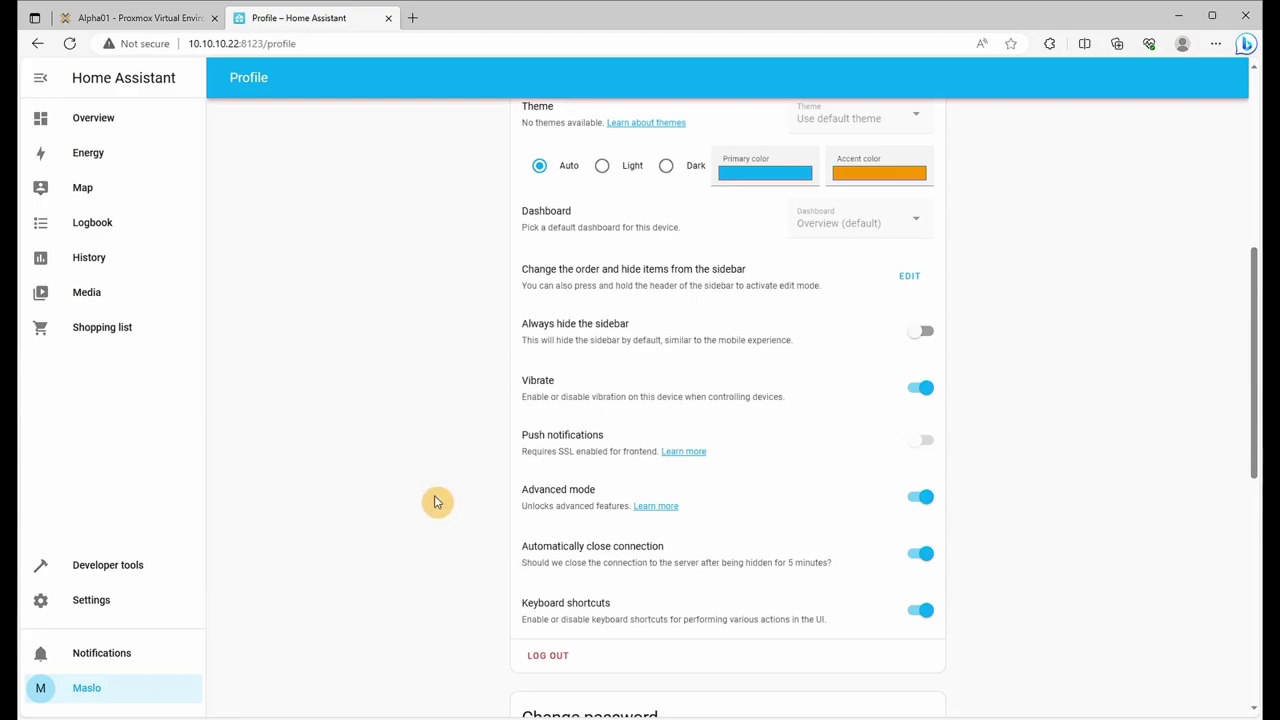
Open the Terminal & SSH add-on page from the Add-on Store under Settings > Add-ons.
{"action": "left_click", "coordinate": [104, 605]}
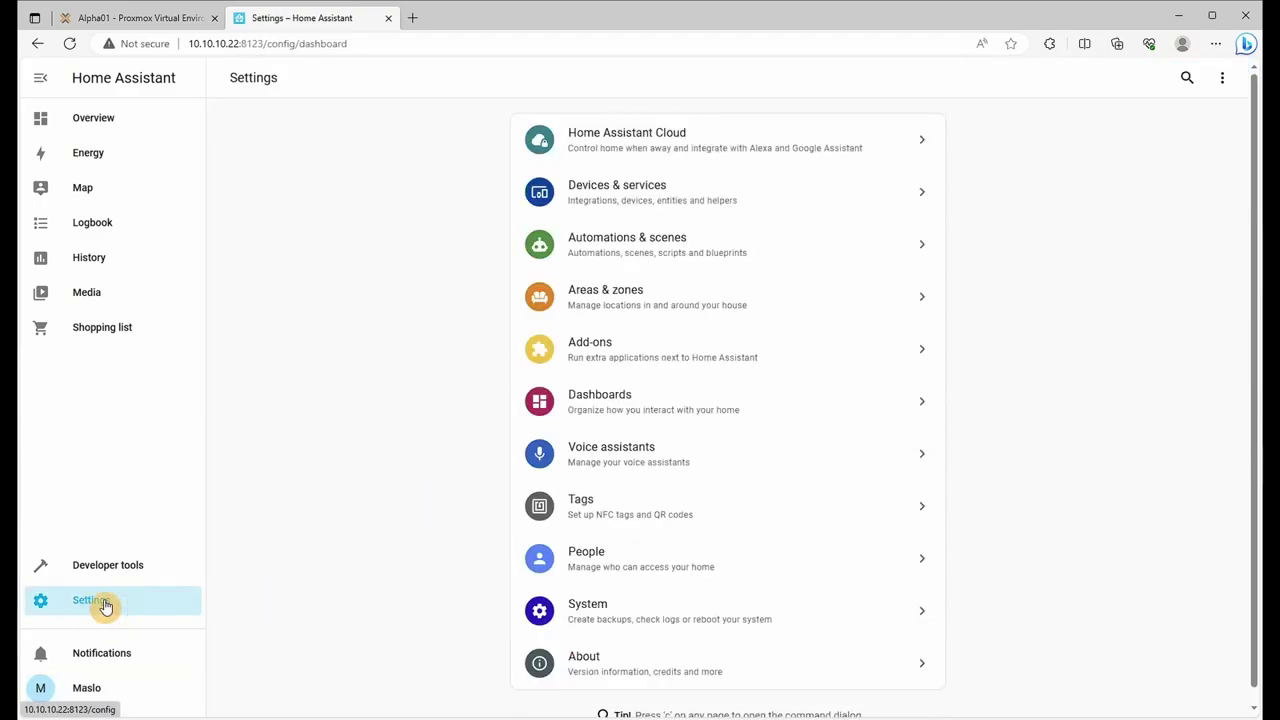
{"action": "left_click", "coordinate": [681, 362]}
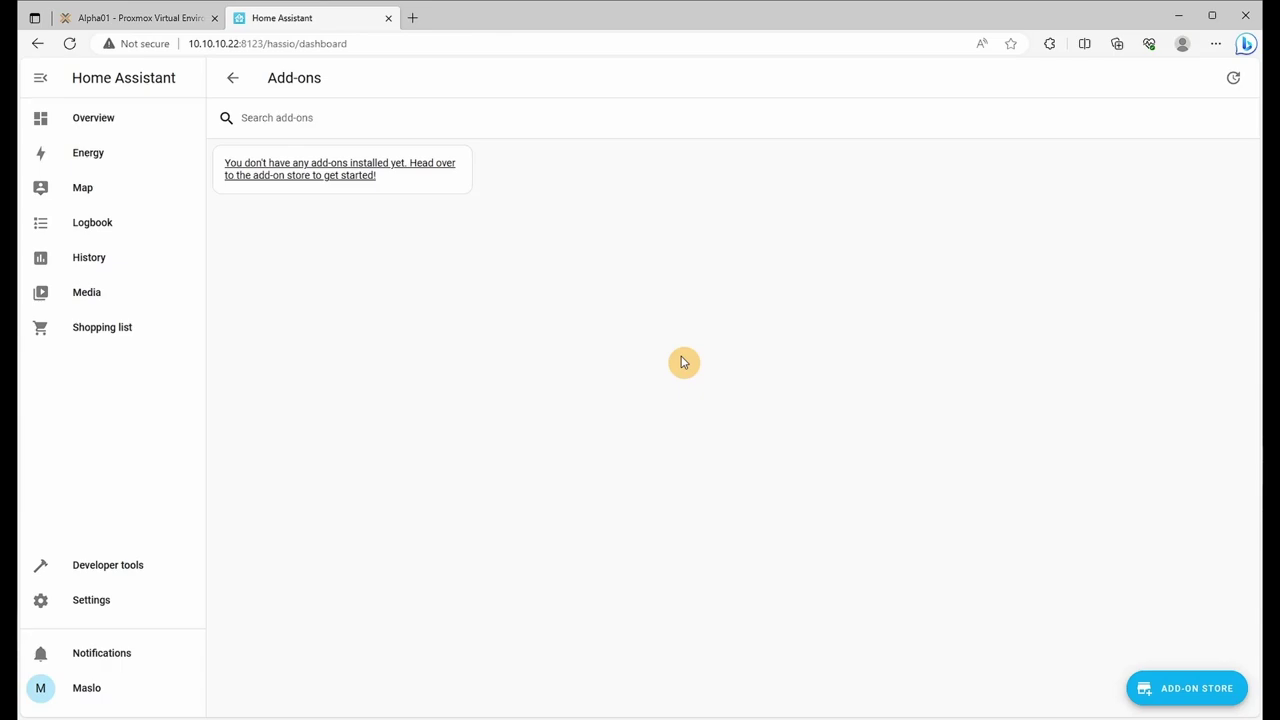
{"action": "left_click", "coordinate": [1176, 692]}
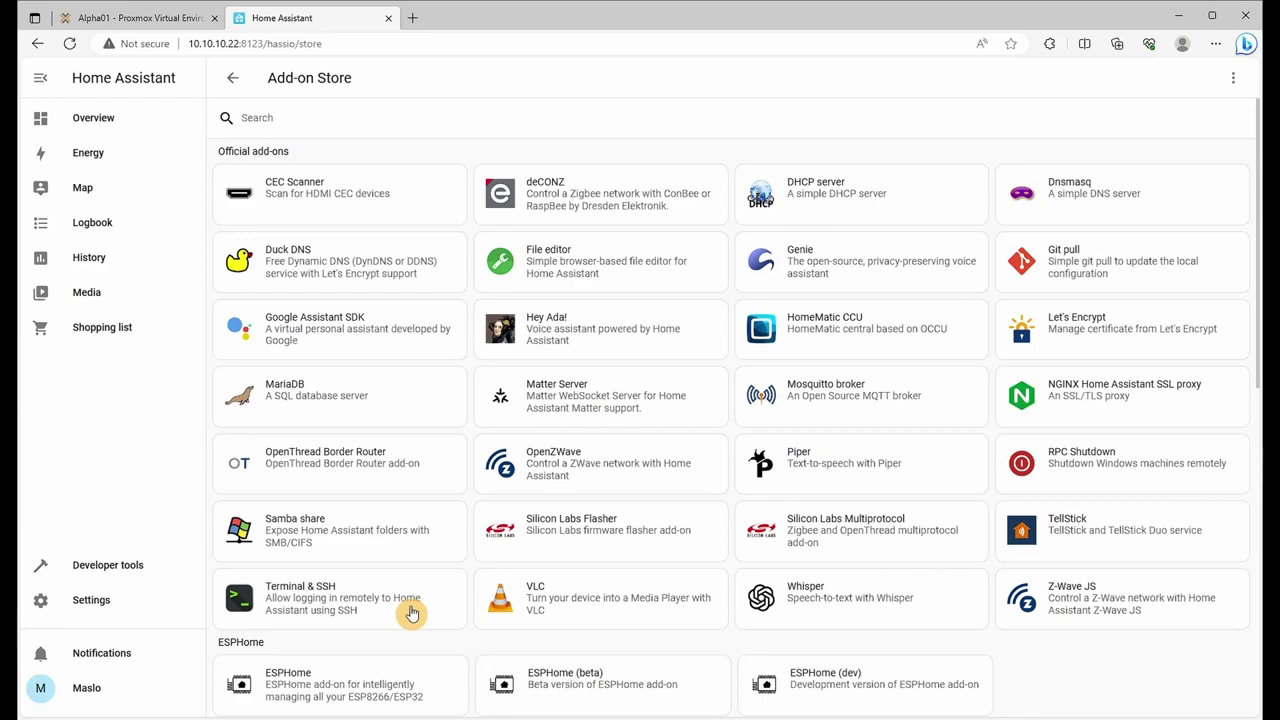
{"action": "left_click", "coordinate": [411, 613]}
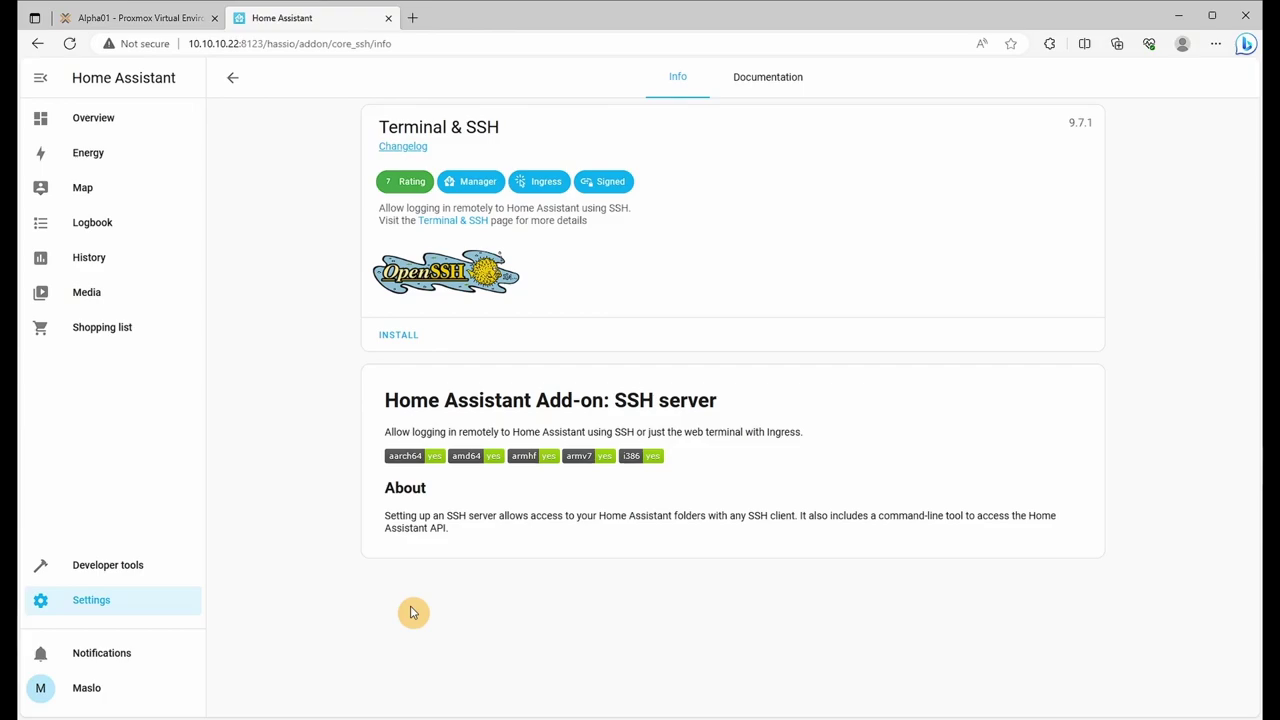
Install Terminal & SSH with Watchdog, Auto update and Show in sidebar on, then start it and open its web UI.
{"action": "left_click", "coordinate": [403, 338]}
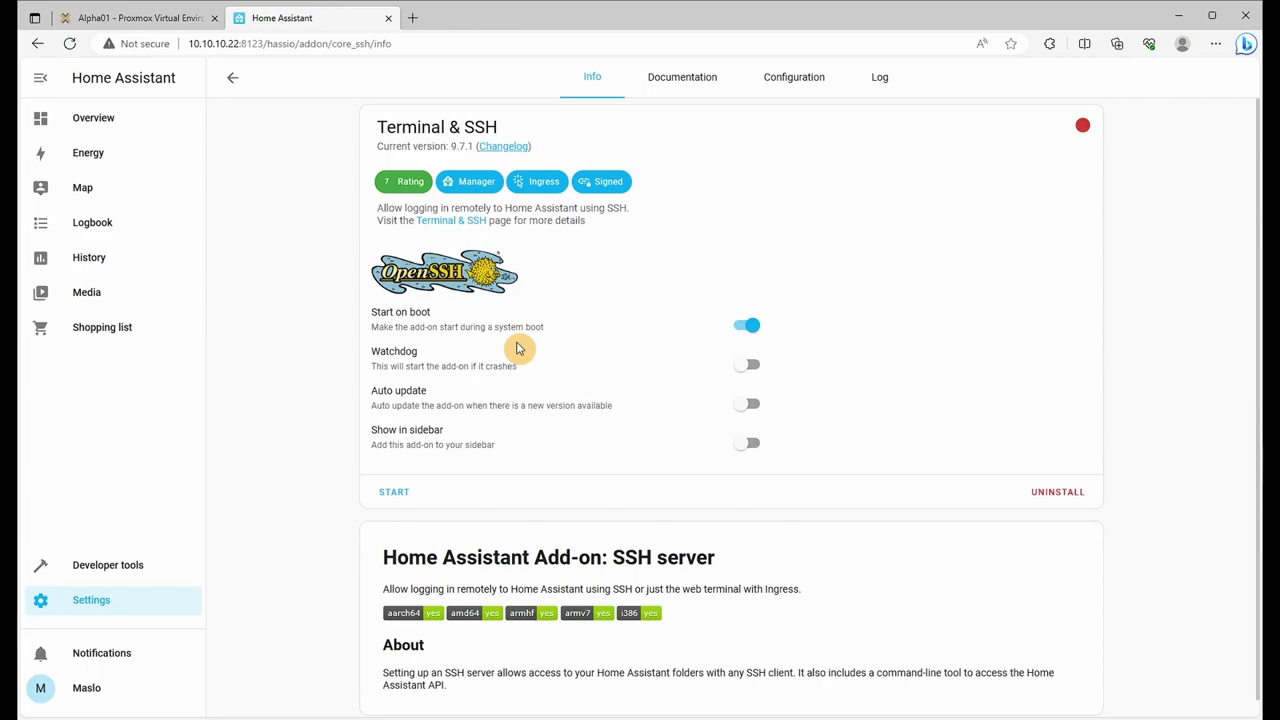
{"action": "left_click", "coordinate": [745, 364]}
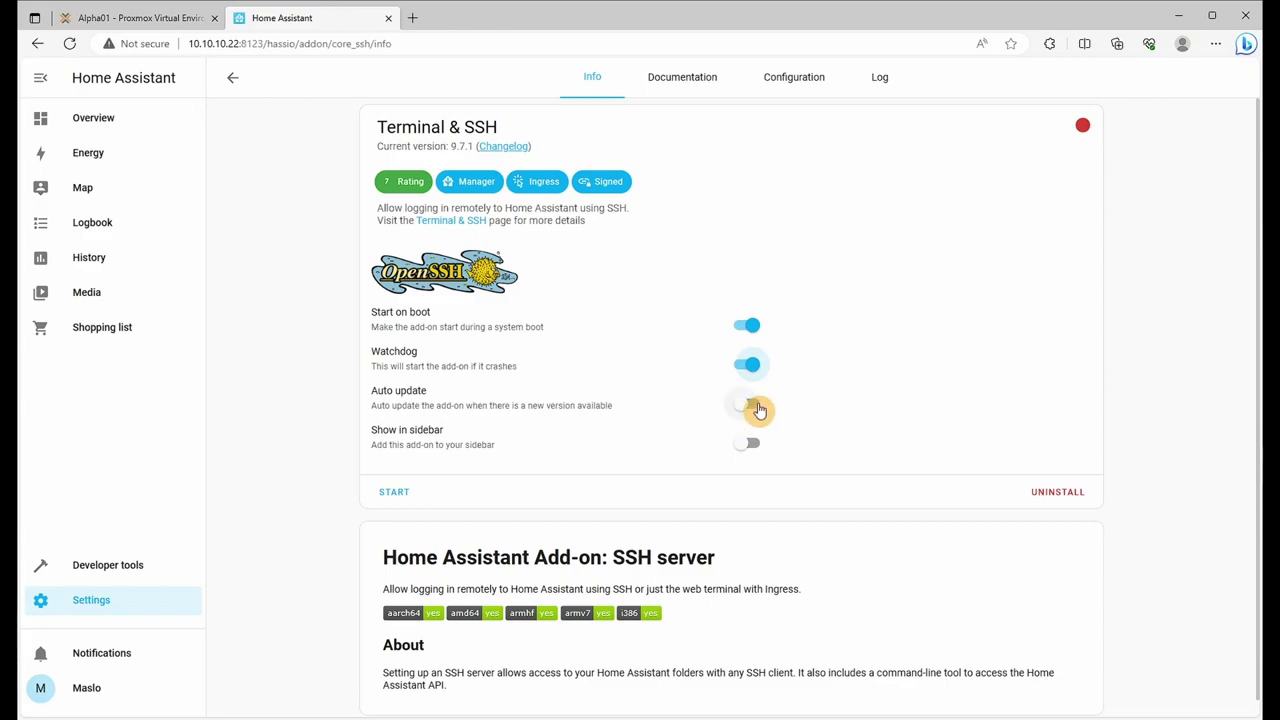
{"action": "left_click", "coordinate": [755, 407]}
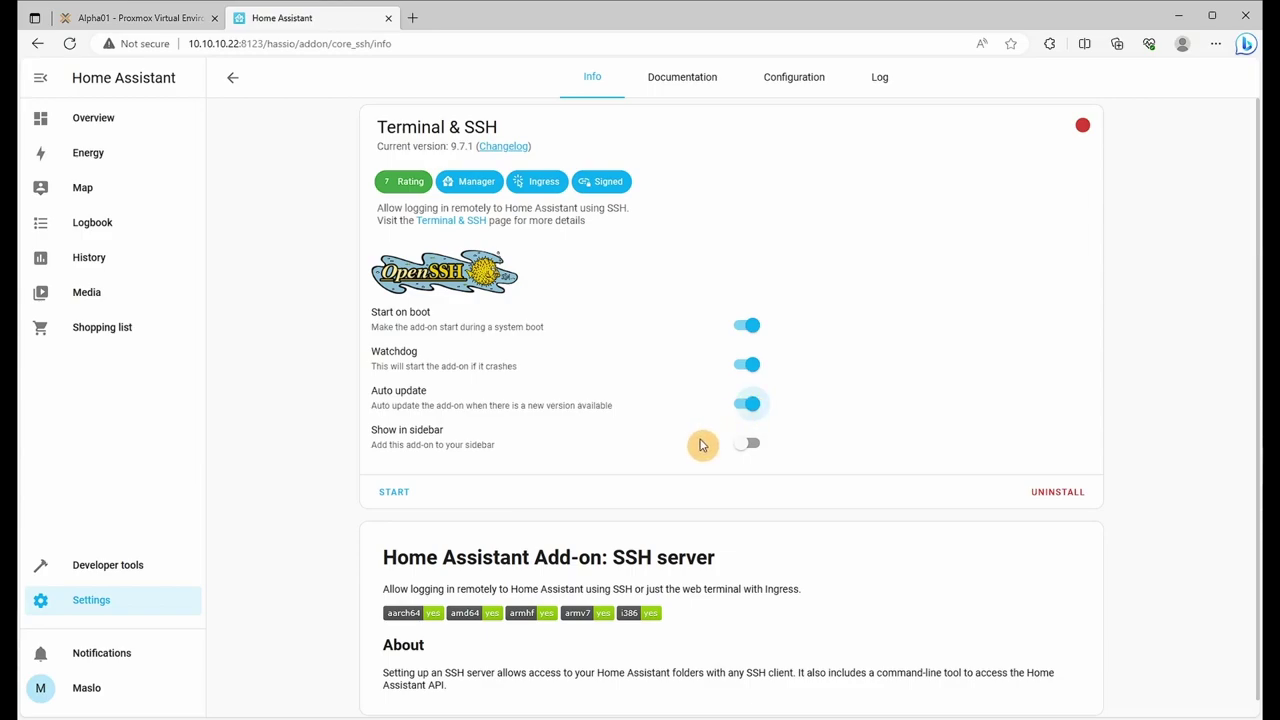
{"action": "left_click", "coordinate": [745, 446]}
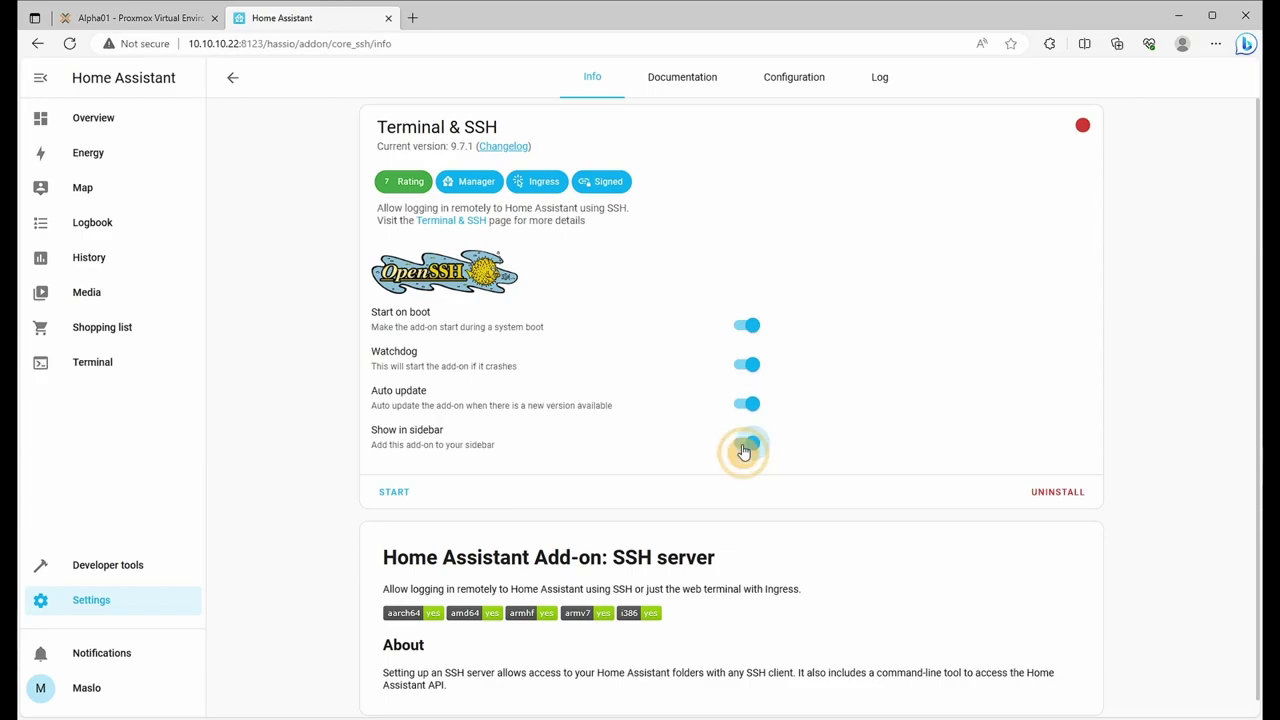
{"action": "left_click", "coordinate": [394, 493]}
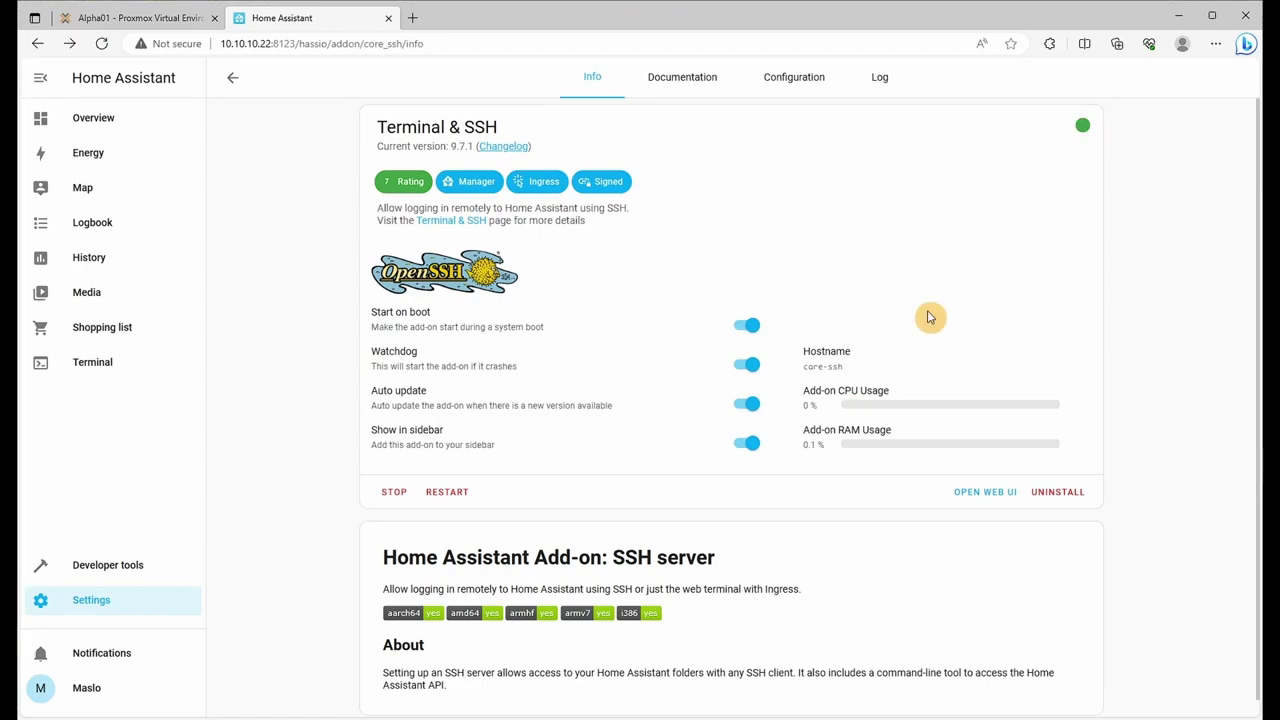
{"action": "left_click", "coordinate": [969, 495]}
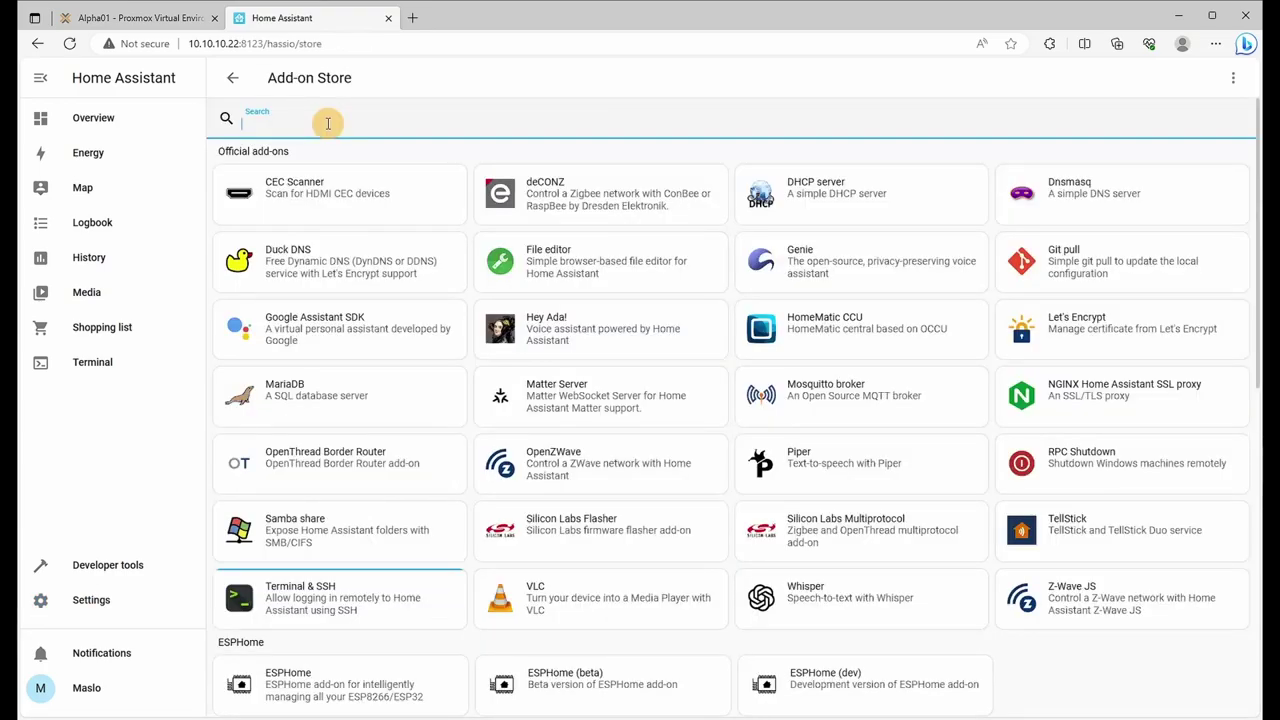
Find Samba share by searching 'sam', install it with Watchdog and Auto update on, and show its Configuration.
{"action": "type", "text": "sam"}
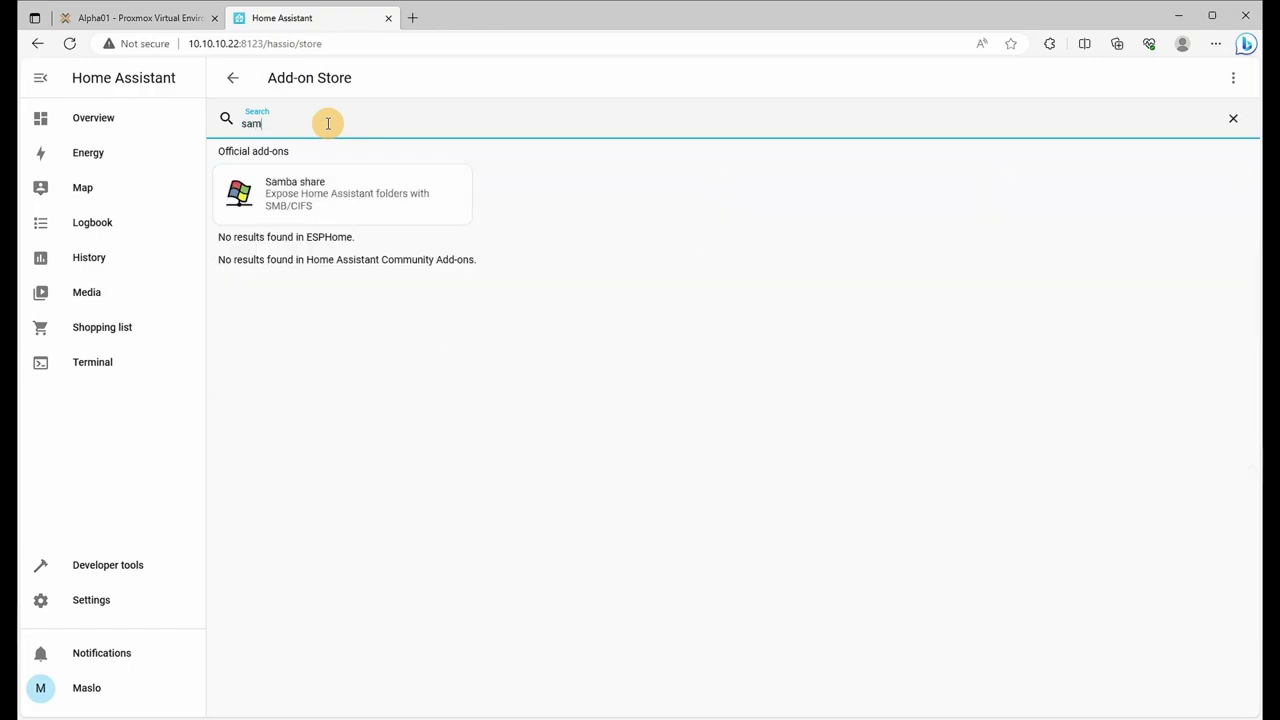
{"action": "left_click", "coordinate": [354, 200]}
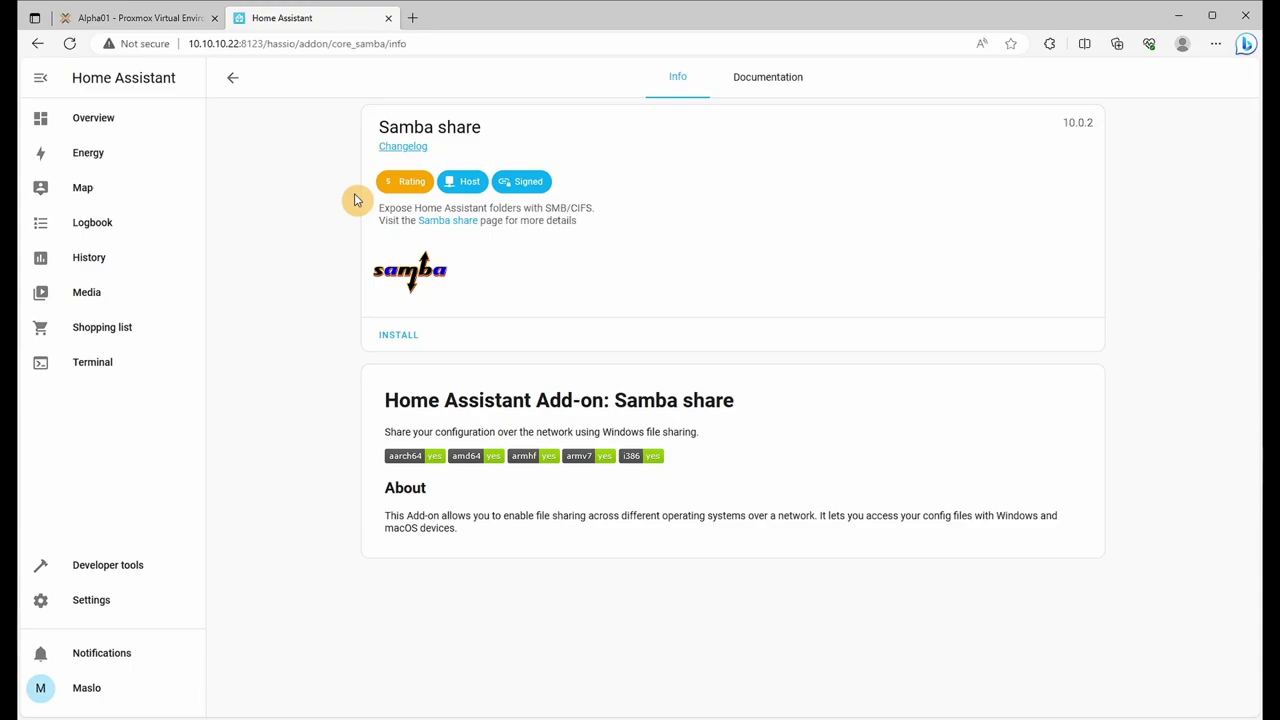
{"action": "left_click", "coordinate": [389, 336]}
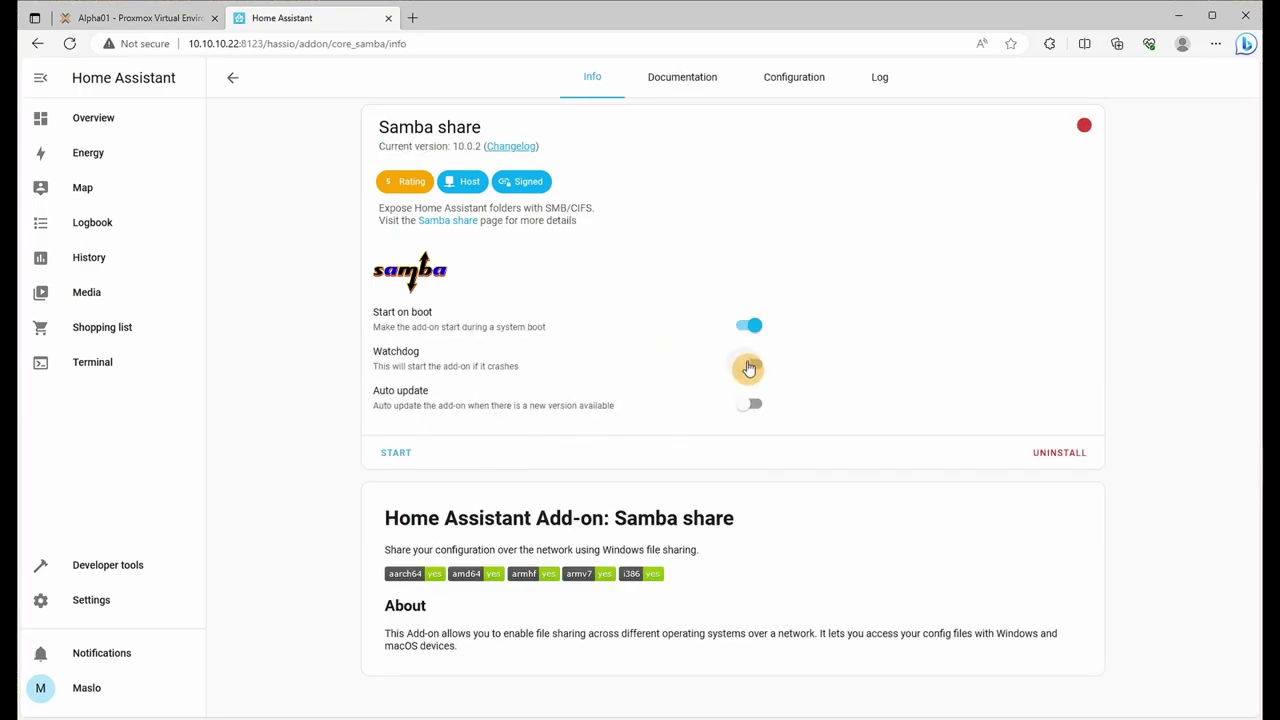
{"action": "left_click", "coordinate": [749, 368]}
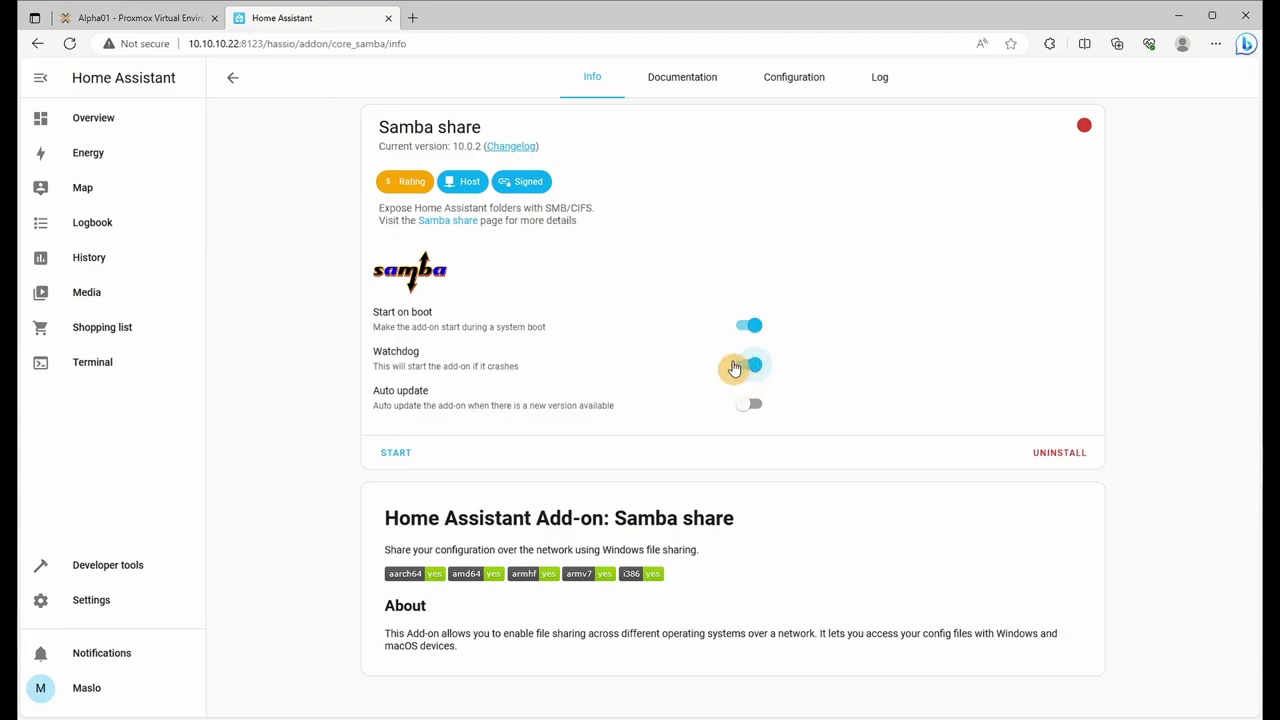
{"action": "left_click", "coordinate": [748, 414]}
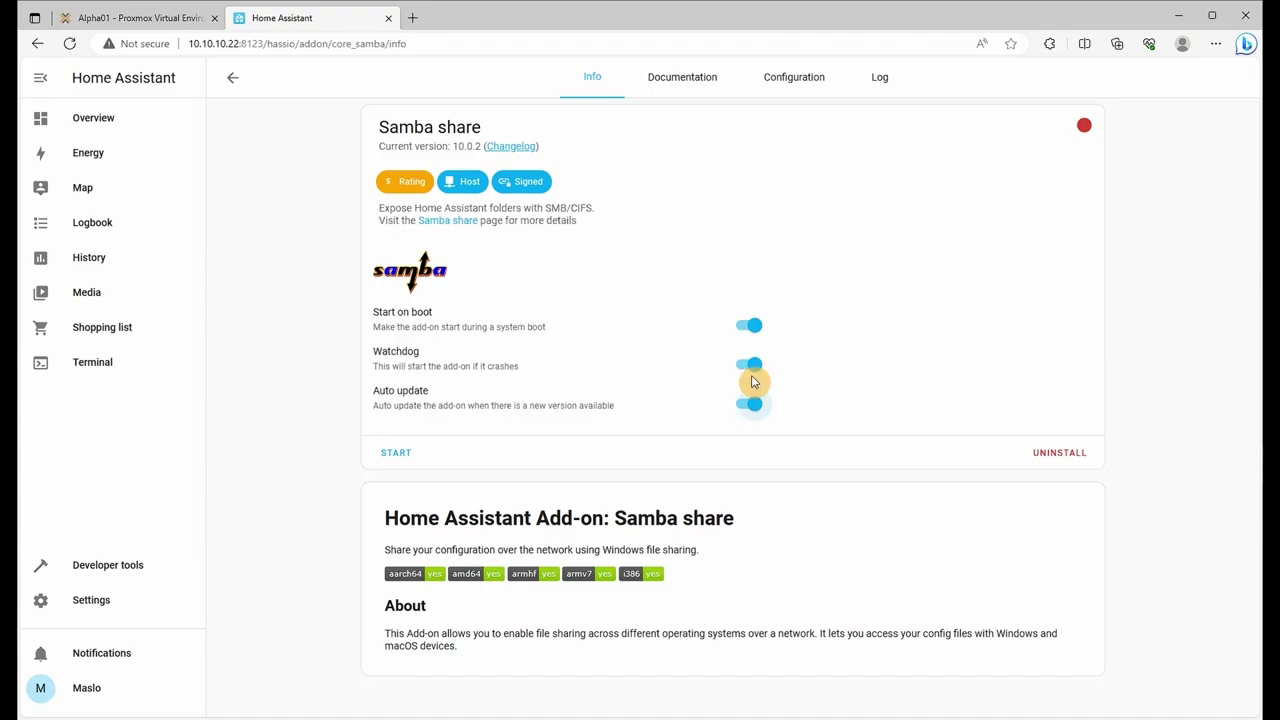
{"action": "left_click", "coordinate": [808, 80]}
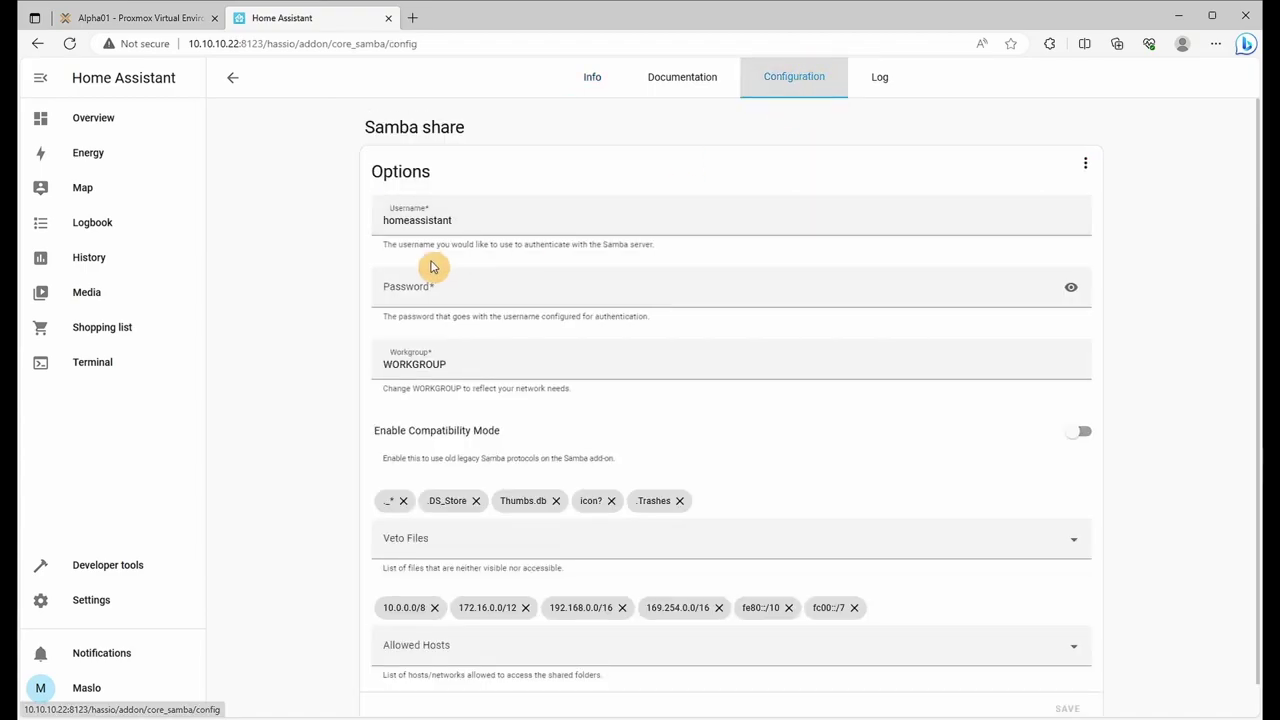
Replace the default Samba username, enter a password, and save the configuration.
{"action": "left_click_drag", "start_coordinate": [486, 220], "coordinate": [289, 220]}
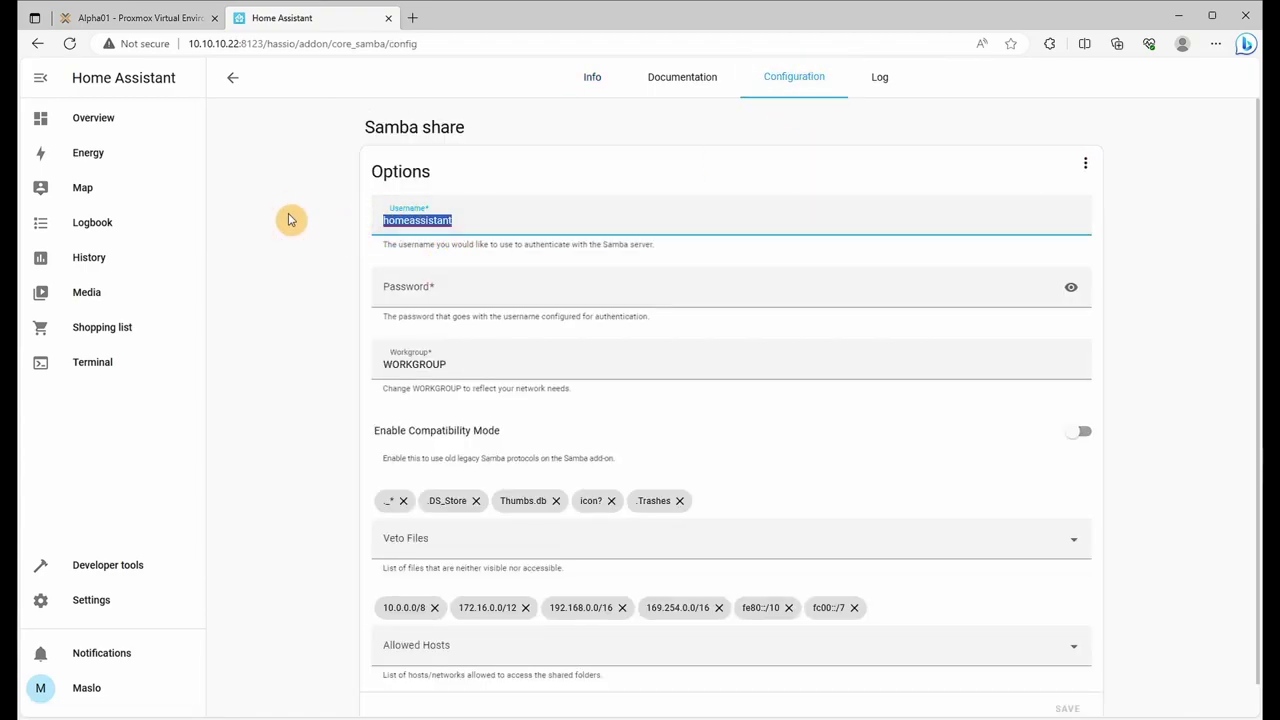
{"action": "type", "text": "Maslo"}
{"action": "key", "text": "Tab"}
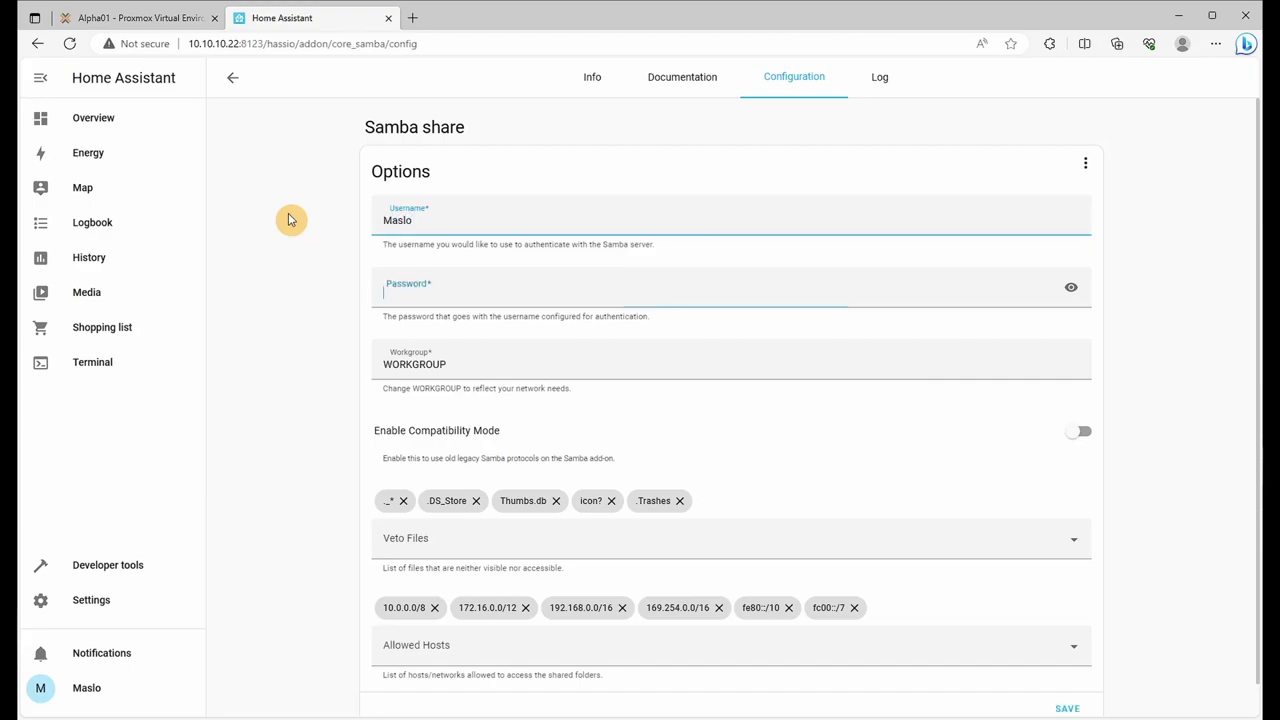
{"action": "type", "text": "••••••••••"}
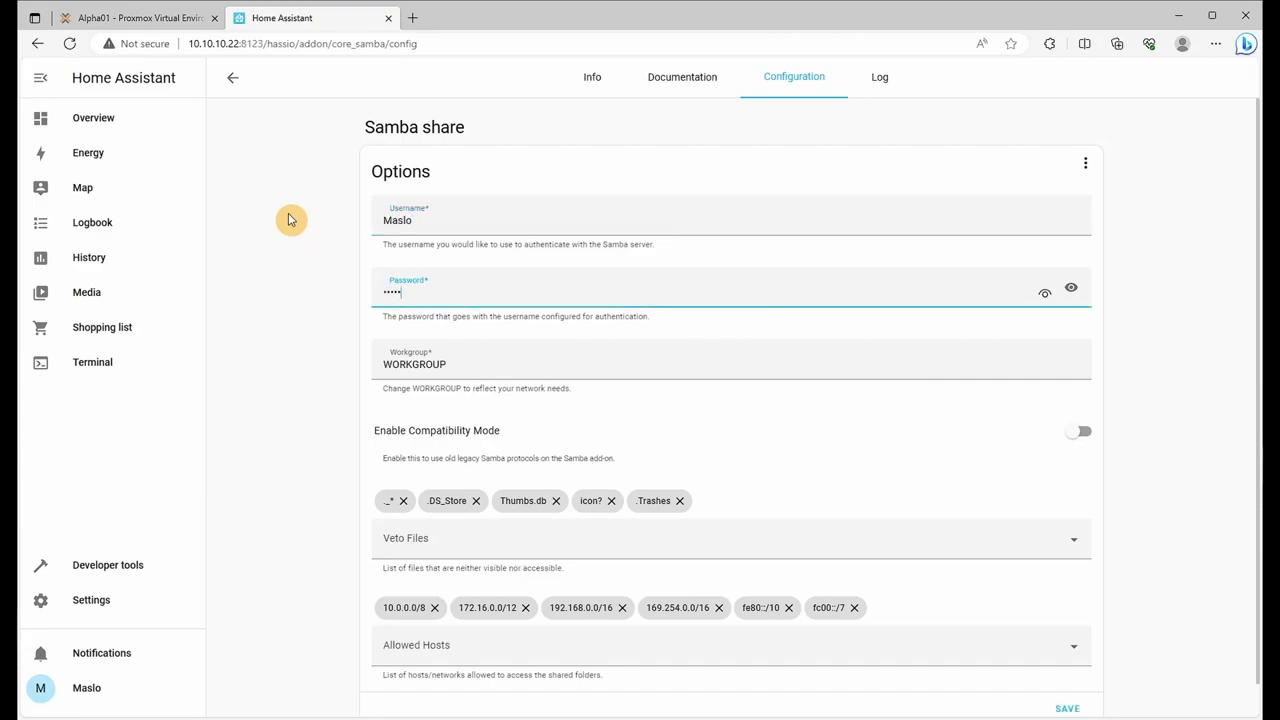
{"action": "type", "text": "••••"}
{"action": "scroll", "coordinate": [806, 314], "scroll_direction": "down", "scroll_amount": 1}
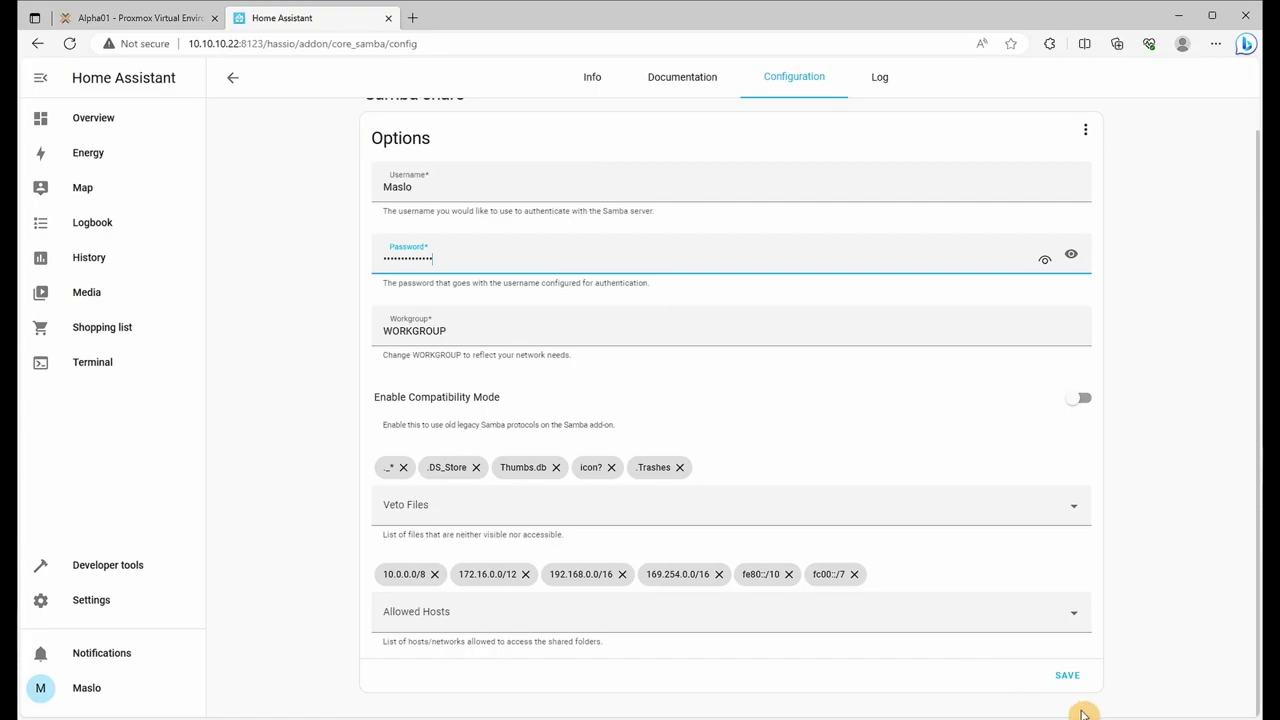
{"action": "left_click", "coordinate": [1065, 676]}
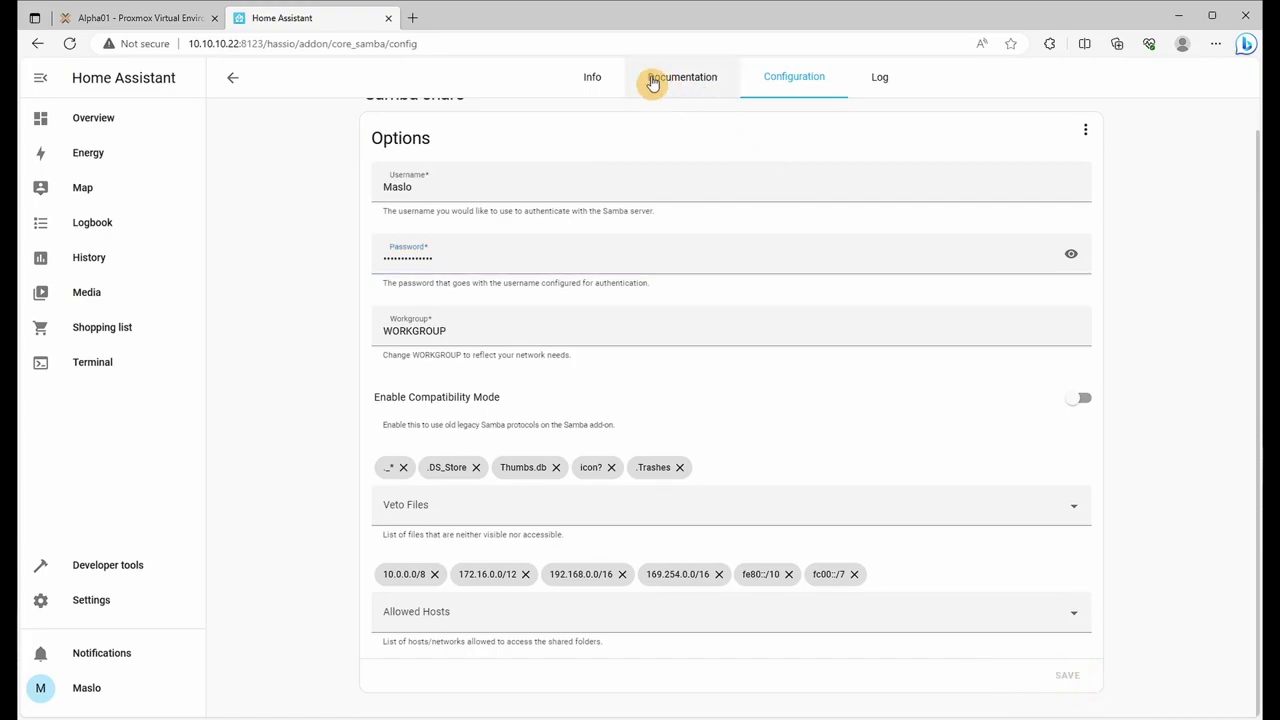
Start Samba share from its Info page and return to the Add-on Store.
{"action": "left_click", "coordinate": [606, 83]}
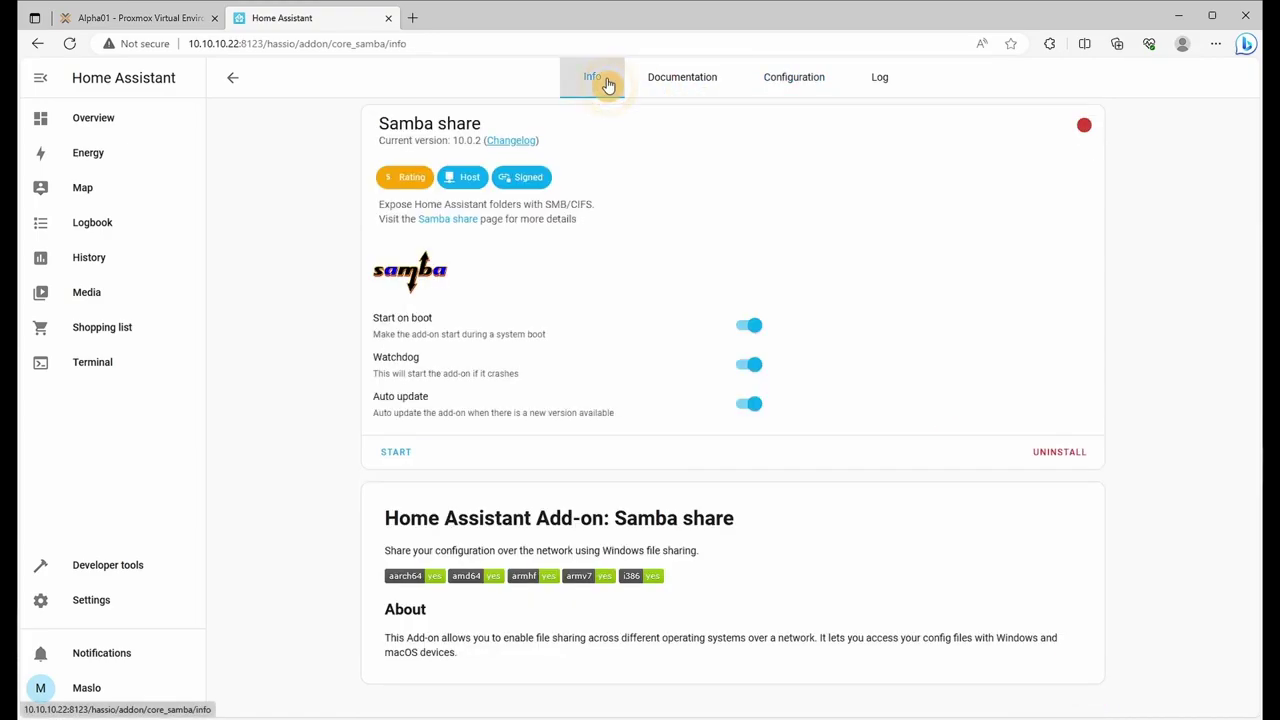
{"action": "left_click", "coordinate": [398, 458]}
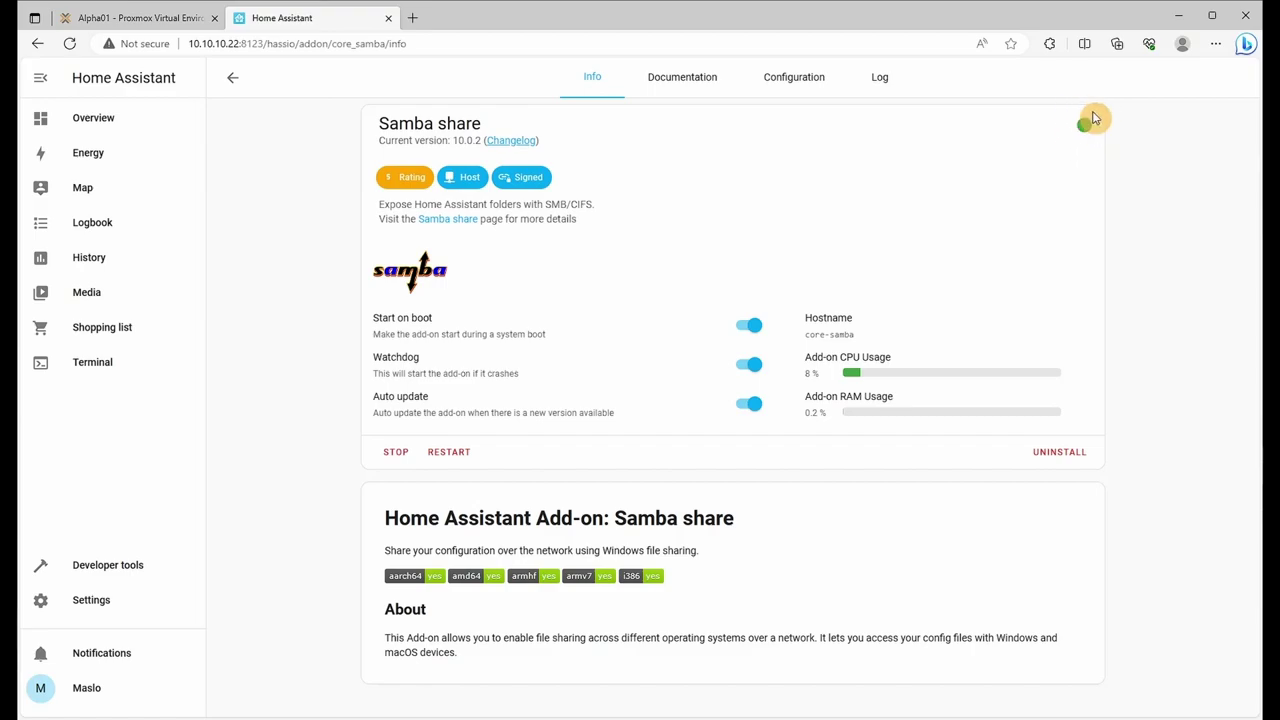
{"action": "left_click", "coordinate": [37, 43]}
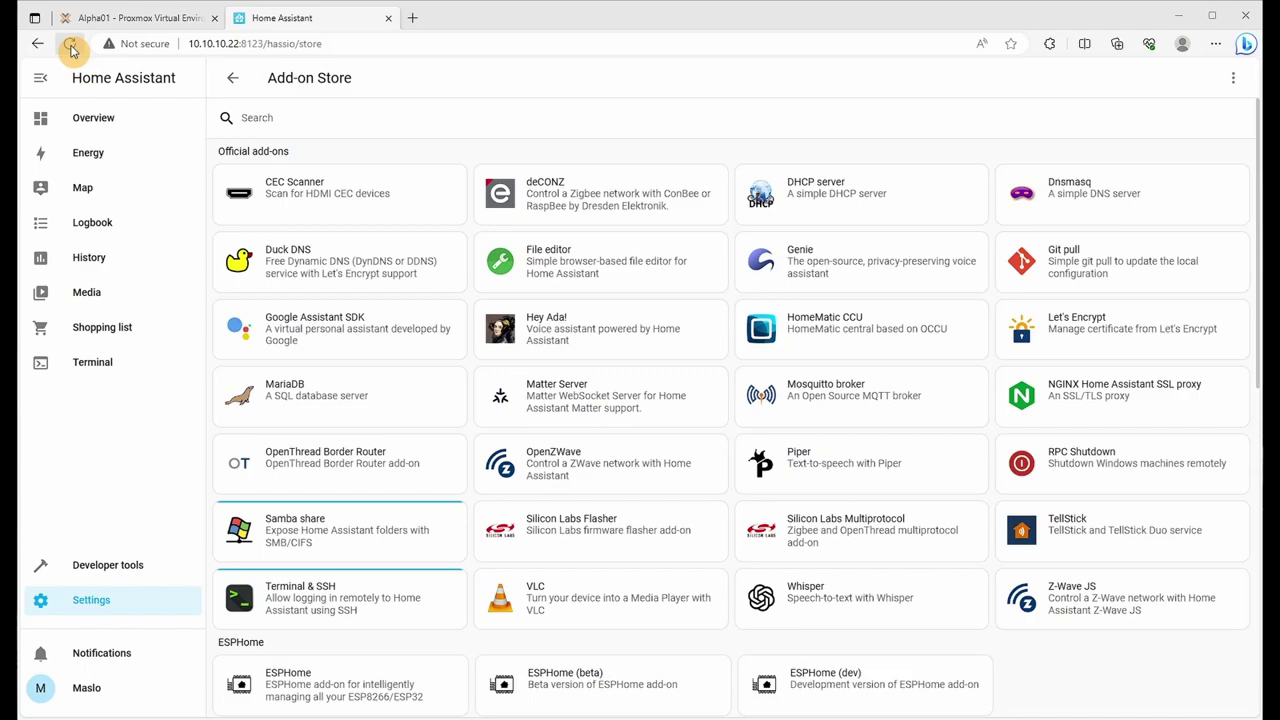
Search the Add-on Store for 'vs' and open the Studio Code Server (5.10.1) page.
{"action": "left_click", "coordinate": [302, 119]}
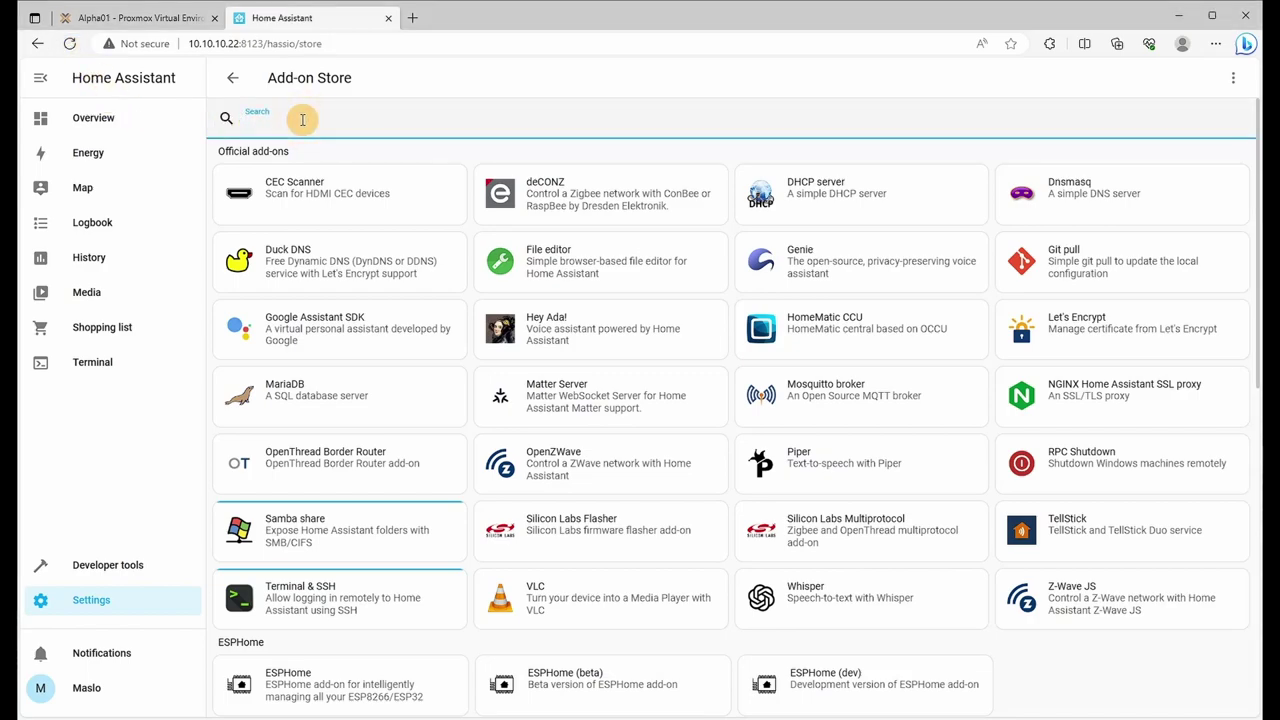
{"action": "type", "text": "vs"}
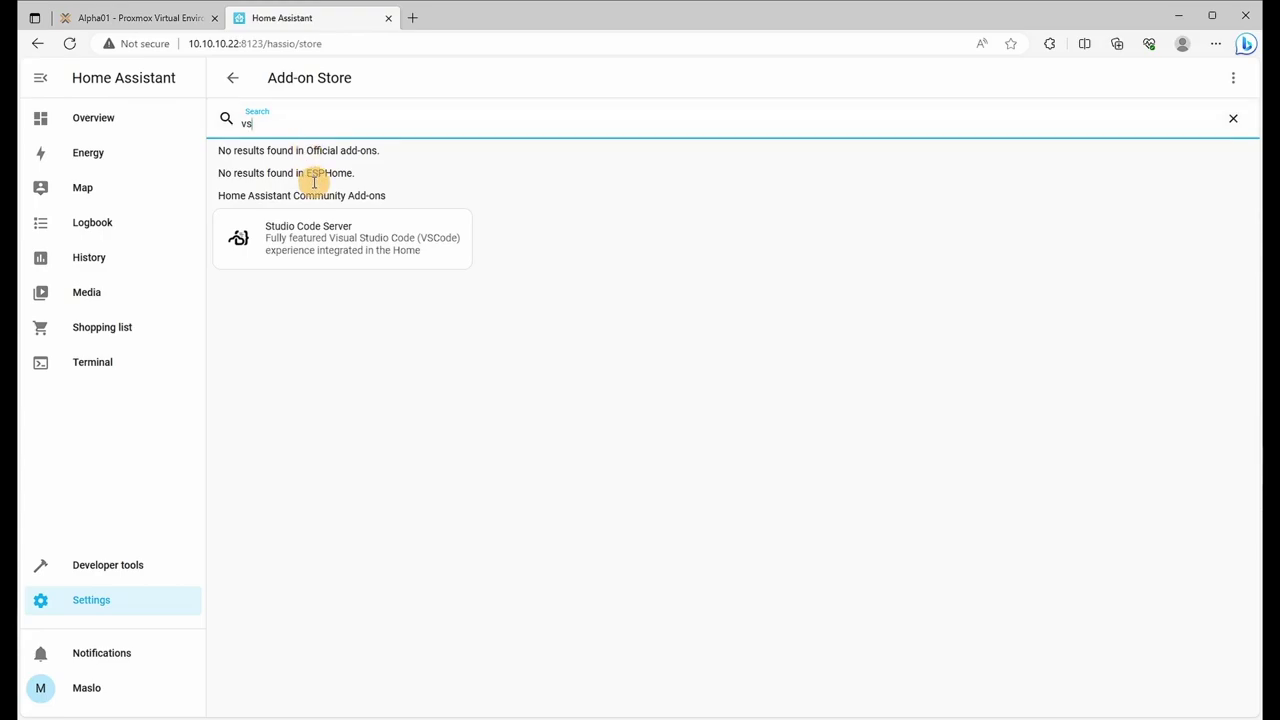
{"action": "left_click", "coordinate": [340, 249]}
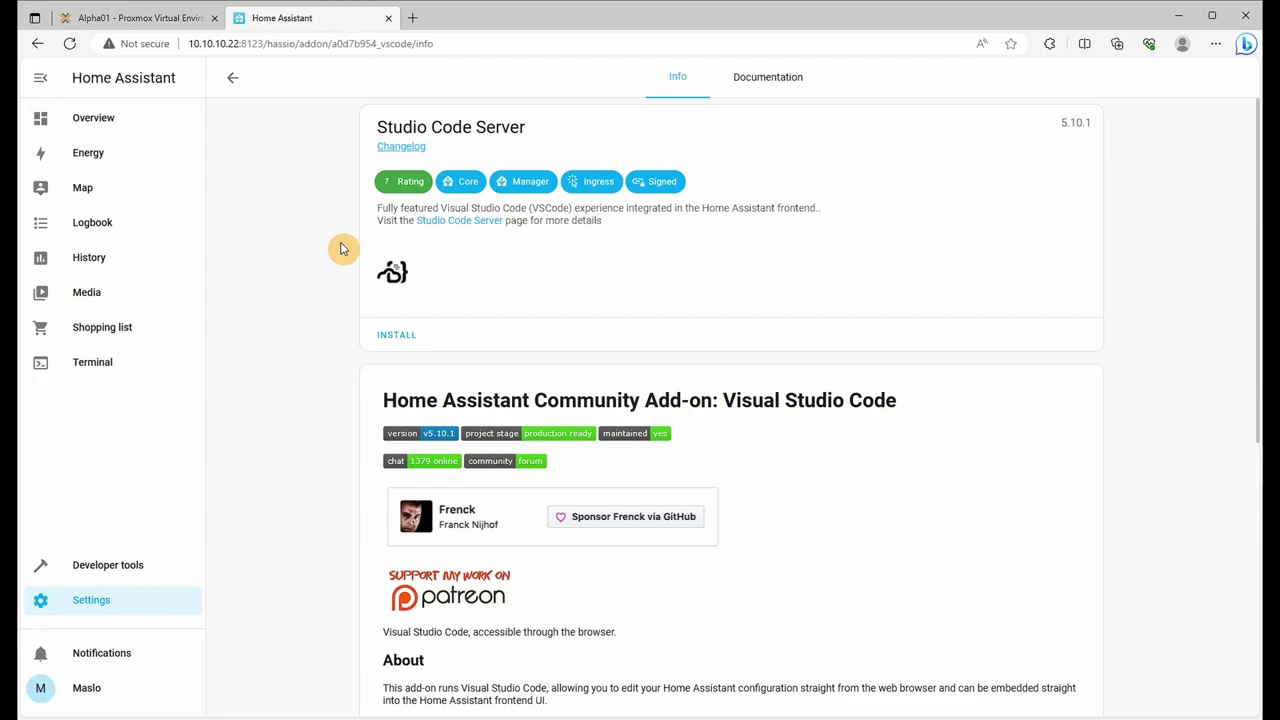
Install Studio Code Server, turn on Watchdog, Auto update and Show in sidebar, and start it.
{"action": "left_click", "coordinate": [395, 341]}
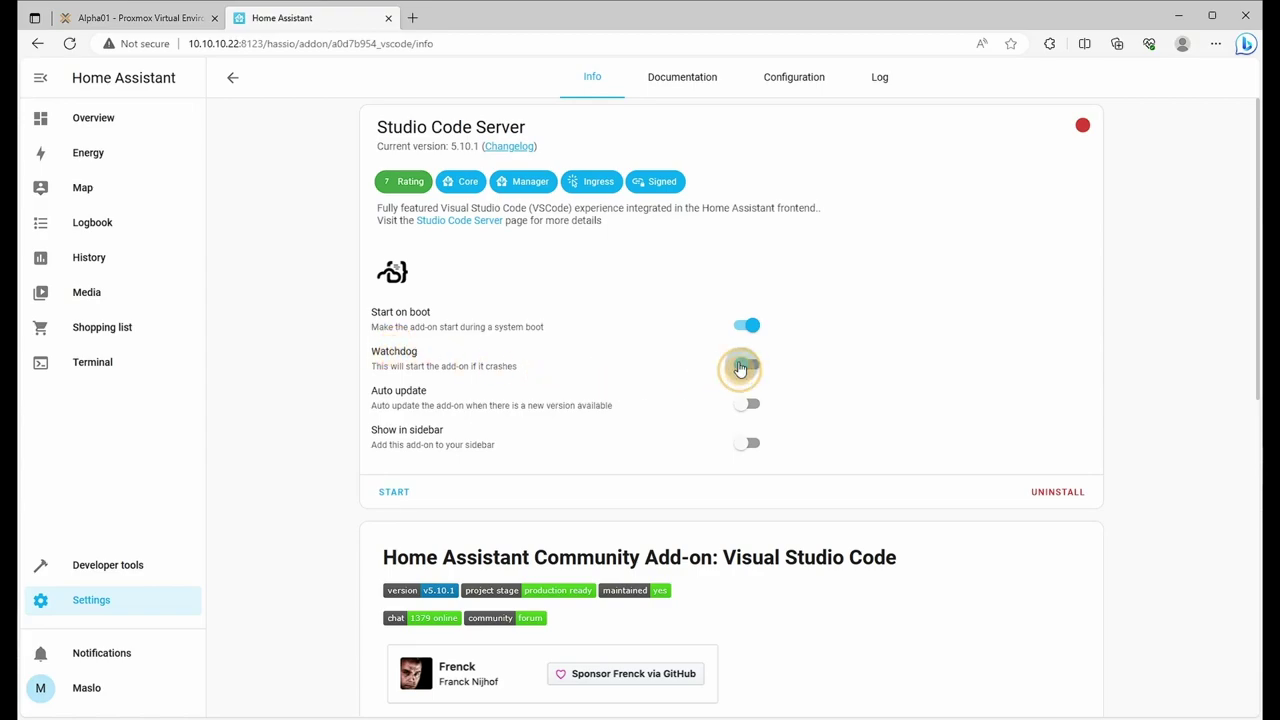
{"action": "left_click", "coordinate": [740, 366]}
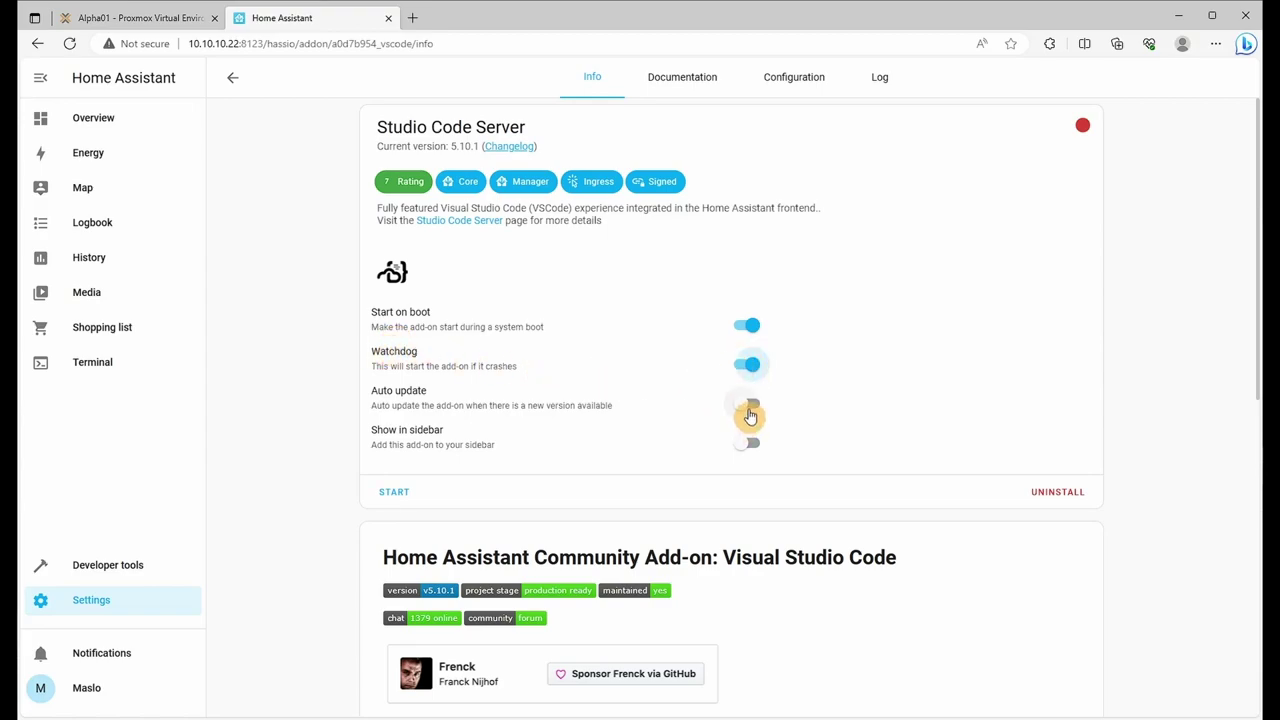
{"action": "left_click", "coordinate": [748, 405]}
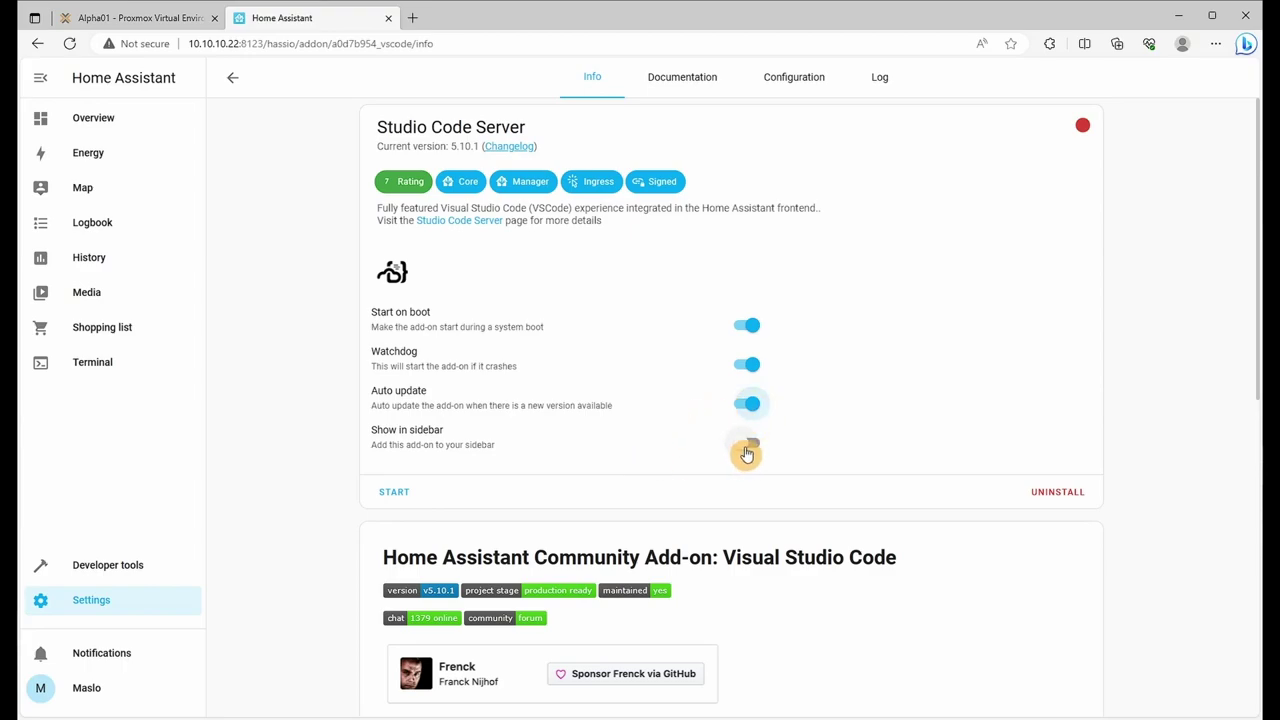
{"action": "left_click", "coordinate": [747, 446]}
{"action": "left_click", "coordinate": [395, 494]}
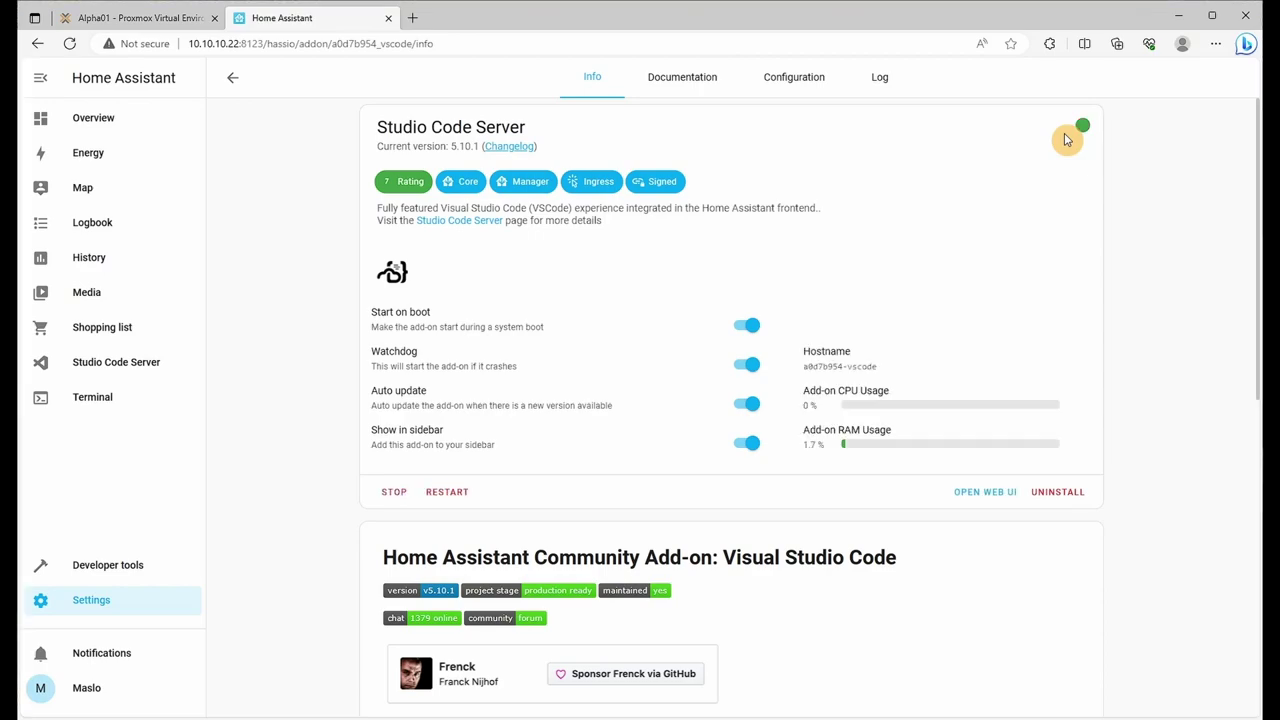
Open the Studio Code Server web UI and dismiss the insecure-context warning with 'I understand'.
{"action": "left_click", "coordinate": [975, 496]}
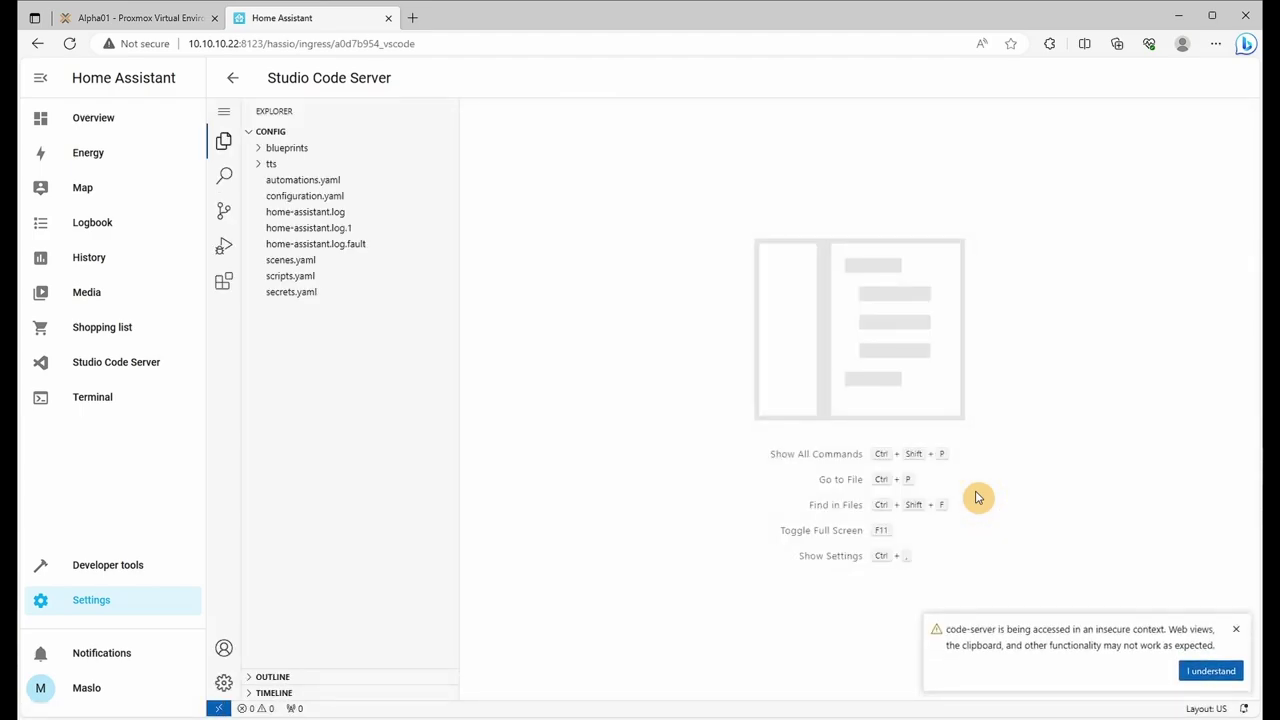
{"action": "left_click", "coordinate": [1195, 671]}
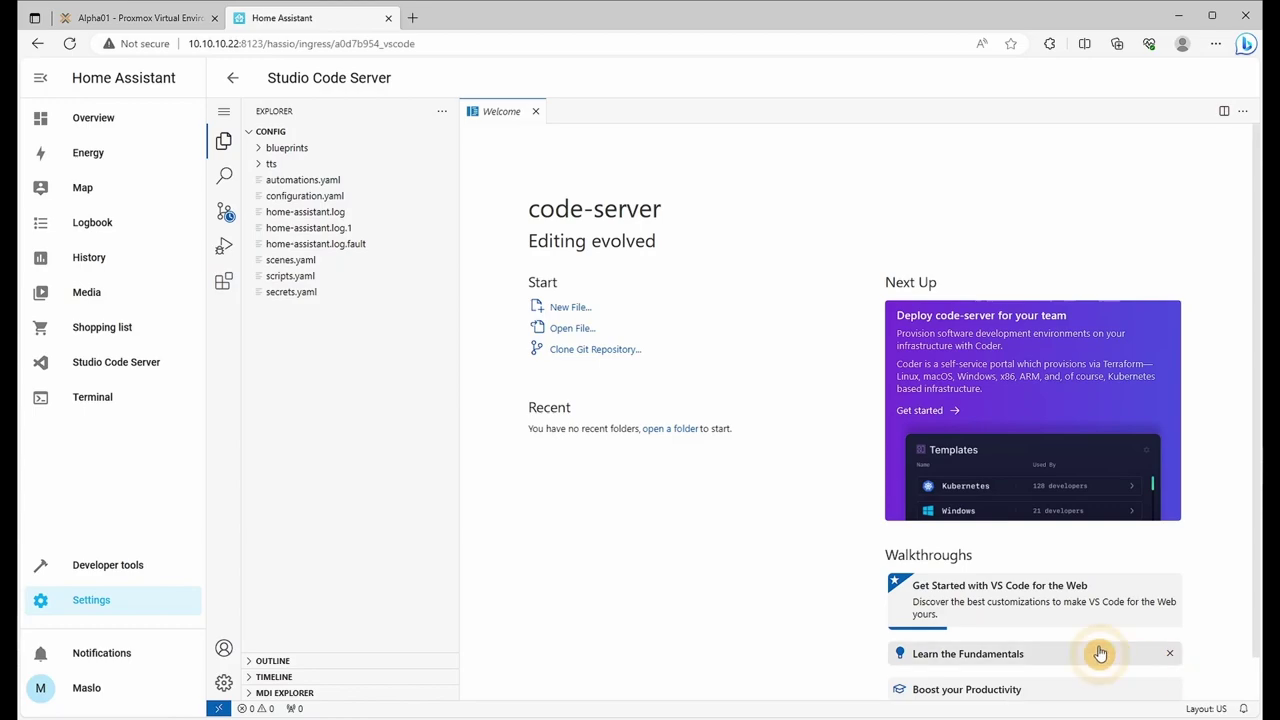